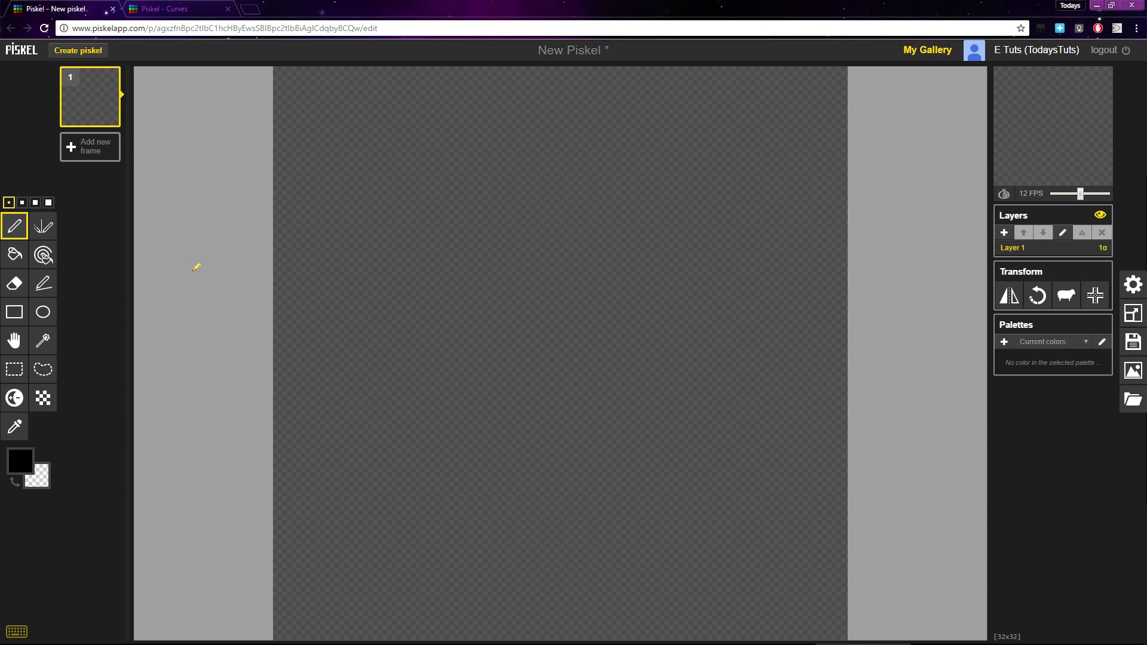
Step: Draw a tall vertical black line and begin a two-pixel-step staircase to its right
mouse_move(317, 559)
mouse_down()
mouse_move(299, 452)
mouse_move(315, 377)
mouse_move(303, 442)
mouse_move(295, 374)
mouse_up()
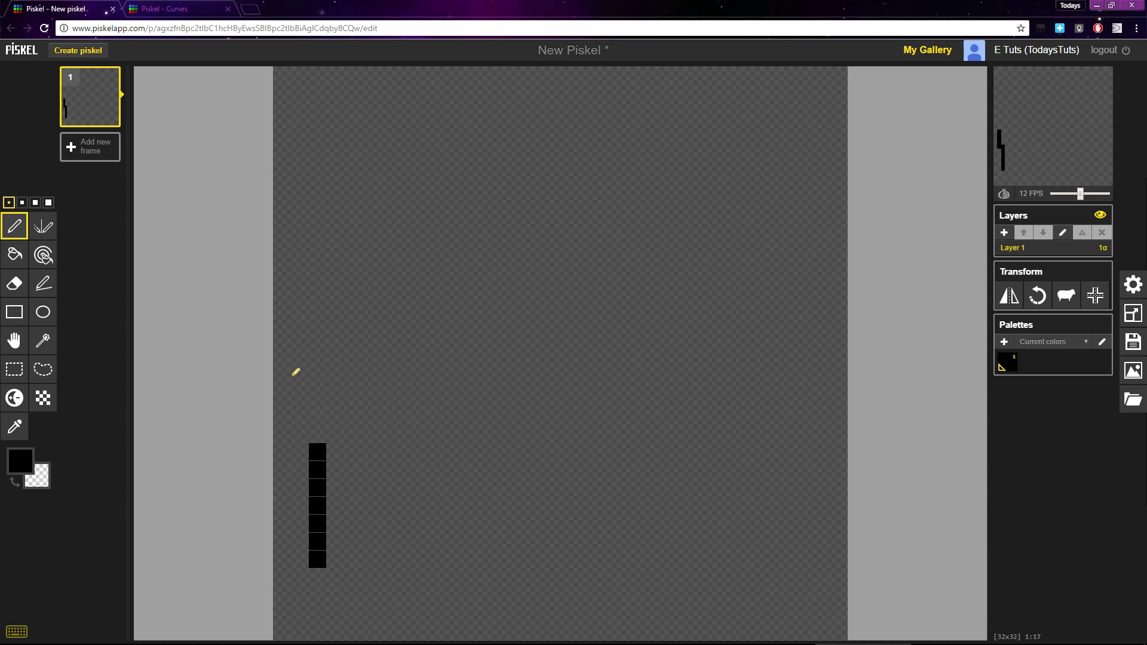
mouse_move(315, 459)
mouse_down()
mouse_move(331, 271)
mouse_move(323, 210)
mouse_move(314, 294)
mouse_move(341, 288)
mouse_move(350, 220)
mouse_move(343, 253)
mouse_up()
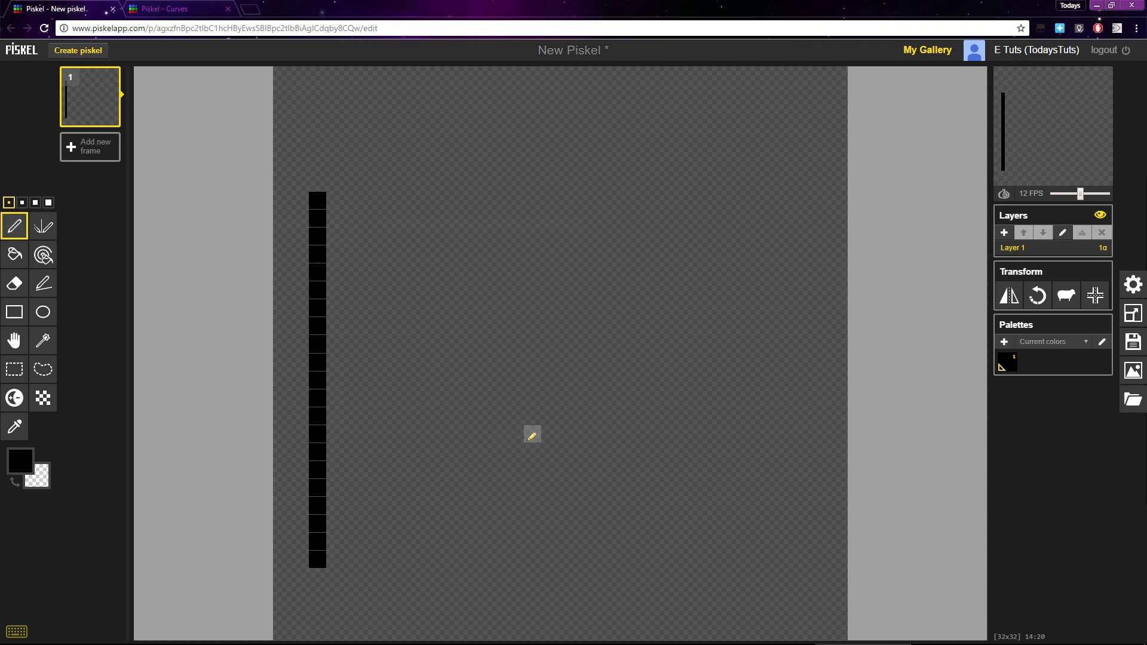
click(515, 559)
click(514, 543)
click(533, 524)
click(532, 505)
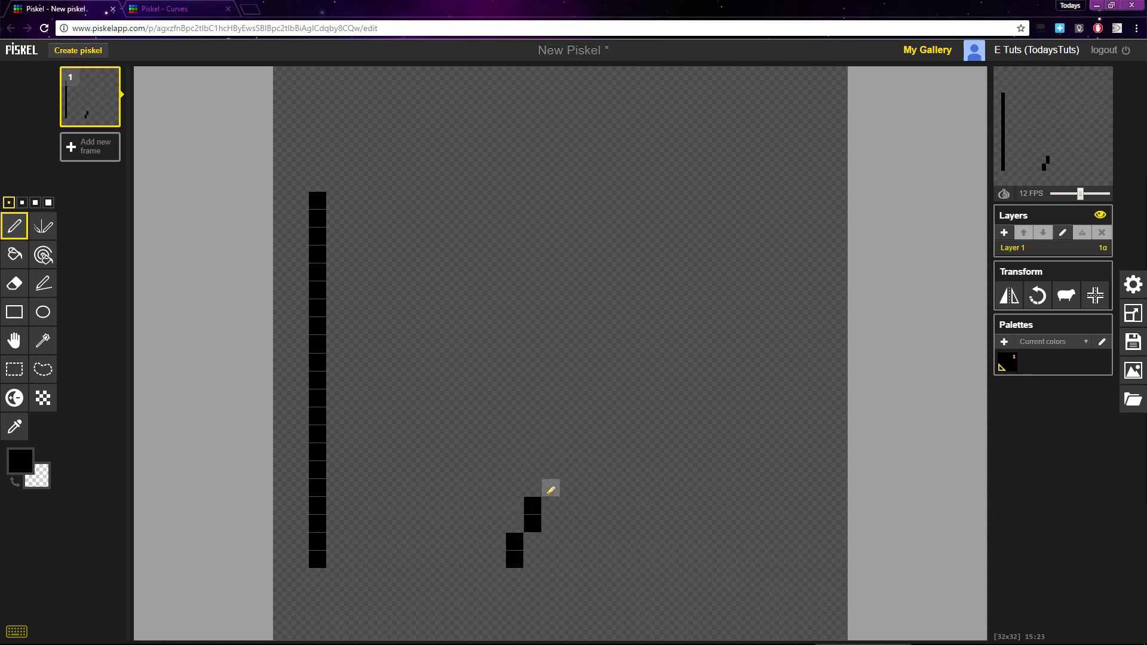
click(551, 488)
click(550, 470)
click(568, 452)
click(569, 434)
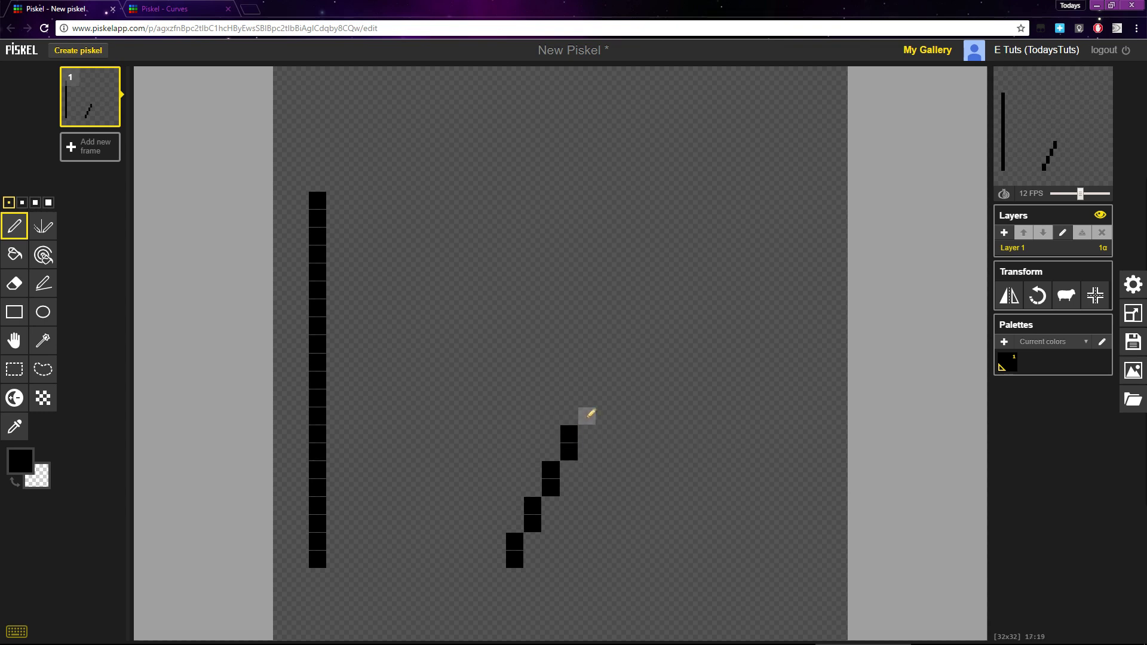
Step: Continue the two-pixel staircase up to the upper right of the canvas
click(586, 416)
click(586, 398)
click(604, 380)
click(604, 362)
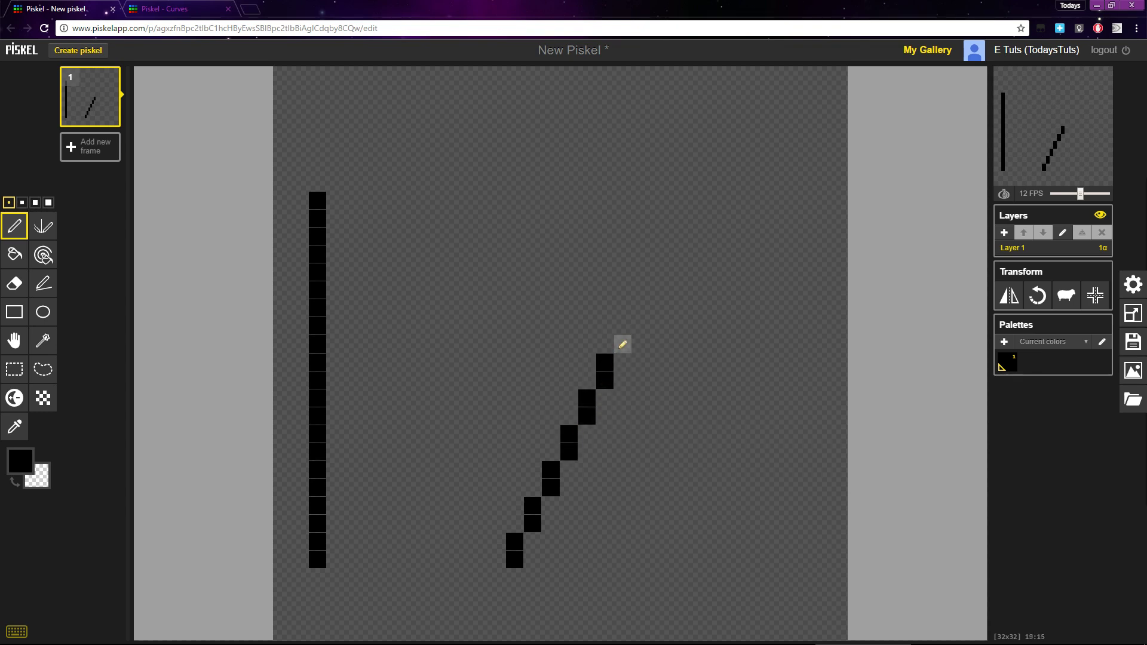
click(622, 344)
click(622, 326)
click(640, 308)
click(640, 290)
click(658, 273)
click(658, 255)
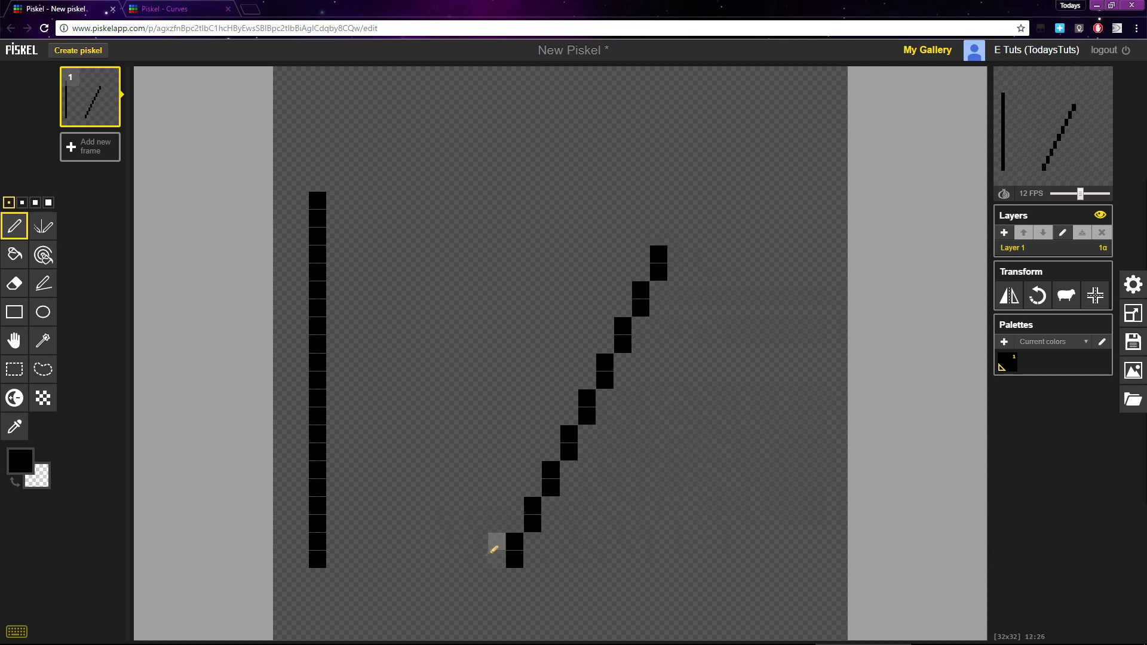
Step: Draw steeper black lines built from three-pixel vertical steps, one further left
click(479, 559)
click(479, 541)
click(477, 521)
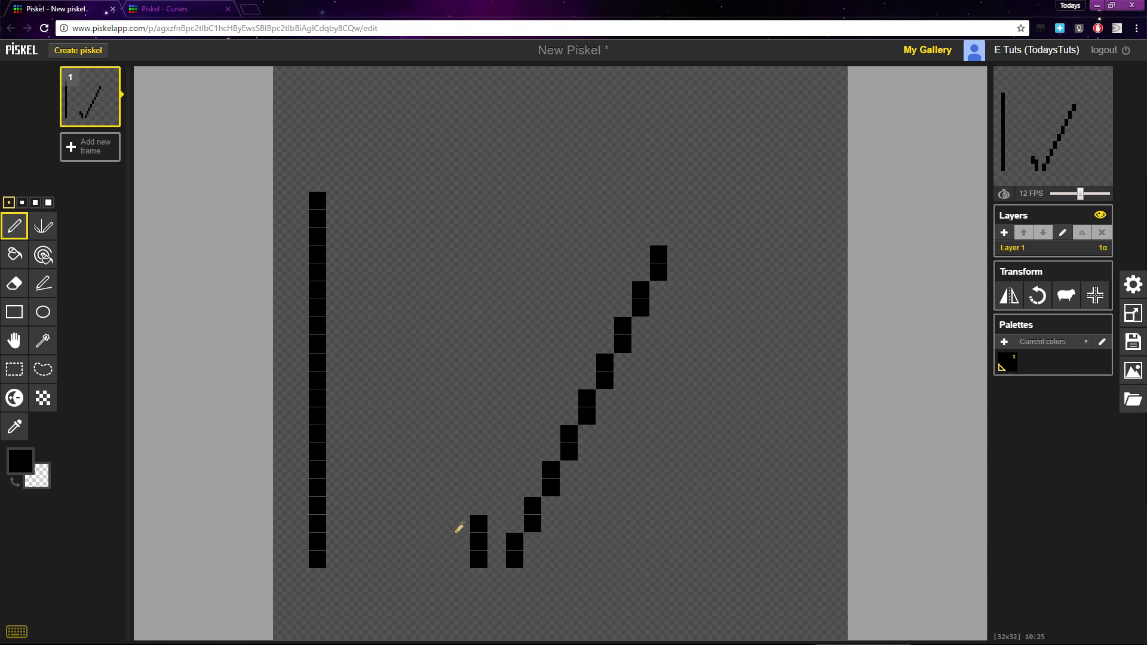
drag(497, 505, 537, 361)
click(531, 395)
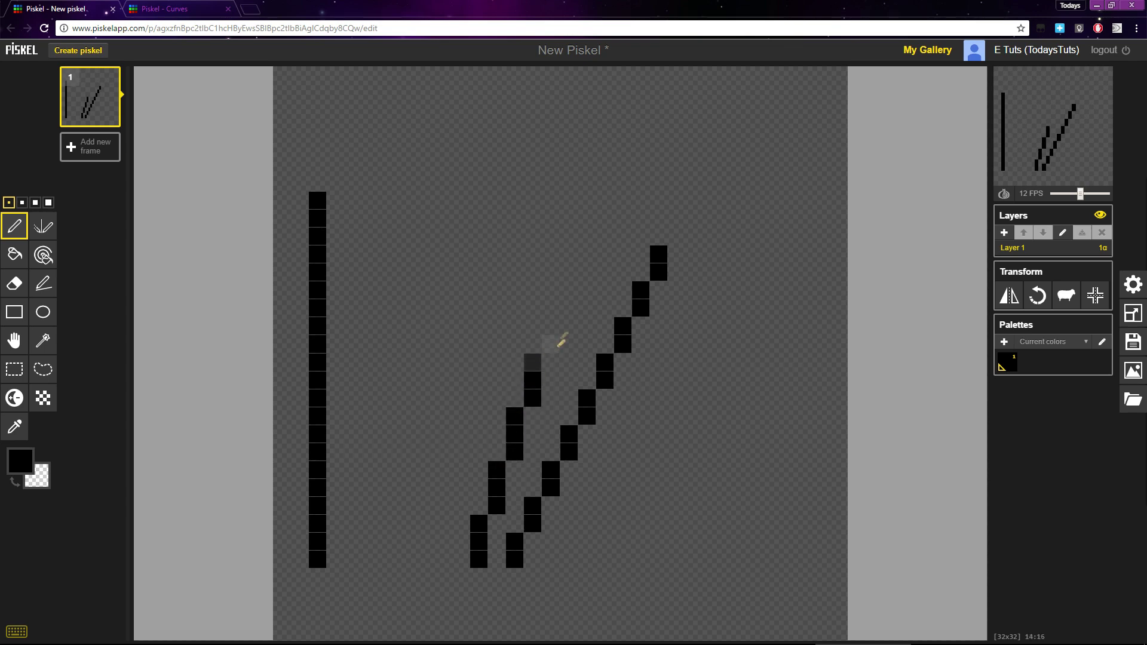
click(555, 310)
drag(556, 322, 557, 338)
drag(567, 291, 572, 251)
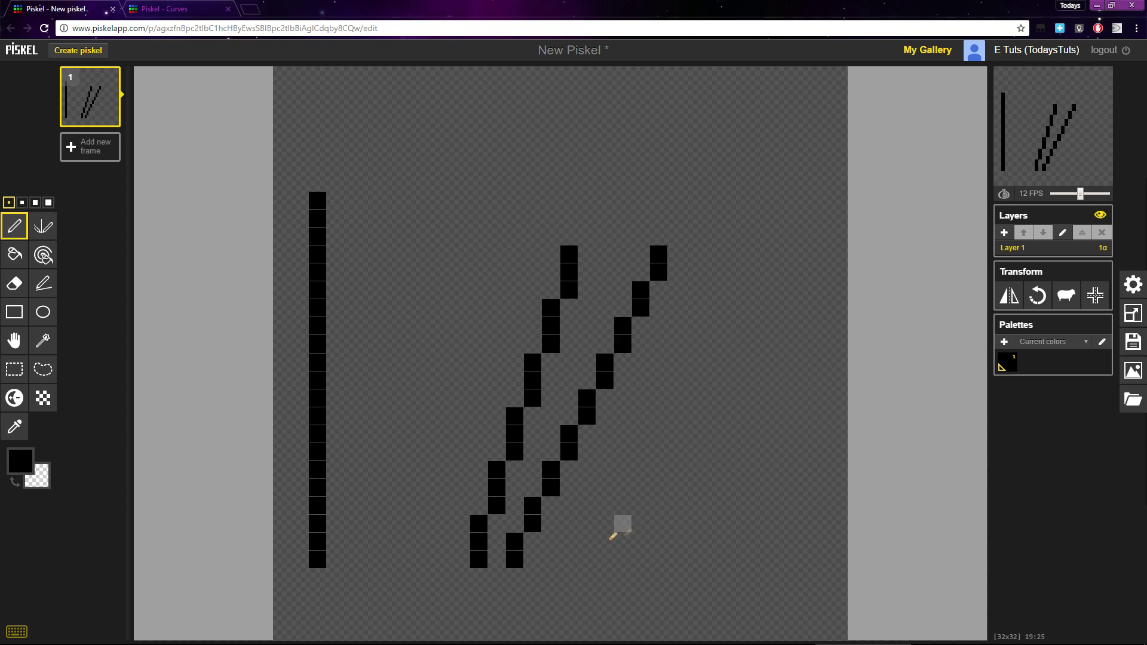
mouse_move(408, 559)
mouse_down()
mouse_move(446, 350)
mouse_move(460, 338)
mouse_move(485, 237)
mouse_up()
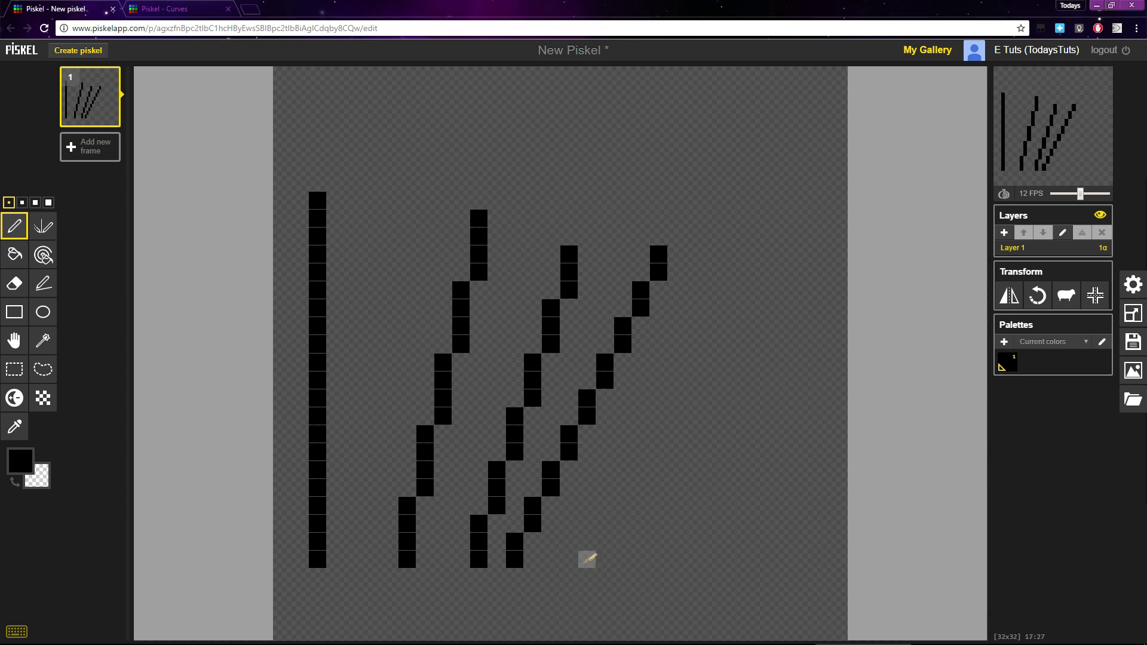
Step: Draw a 45° black diagonal of single-pixel steps rising toward the right edge
click(586, 557)
click(607, 543)
click(623, 524)
click(640, 506)
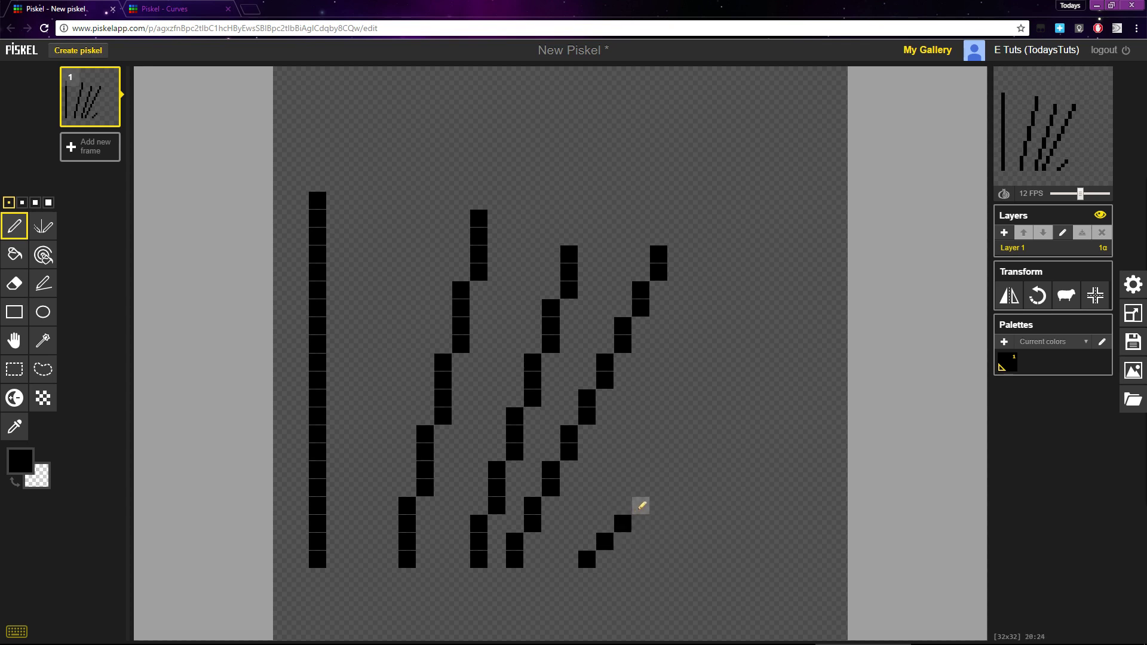
click(659, 487)
click(677, 468)
click(695, 451)
click(712, 433)
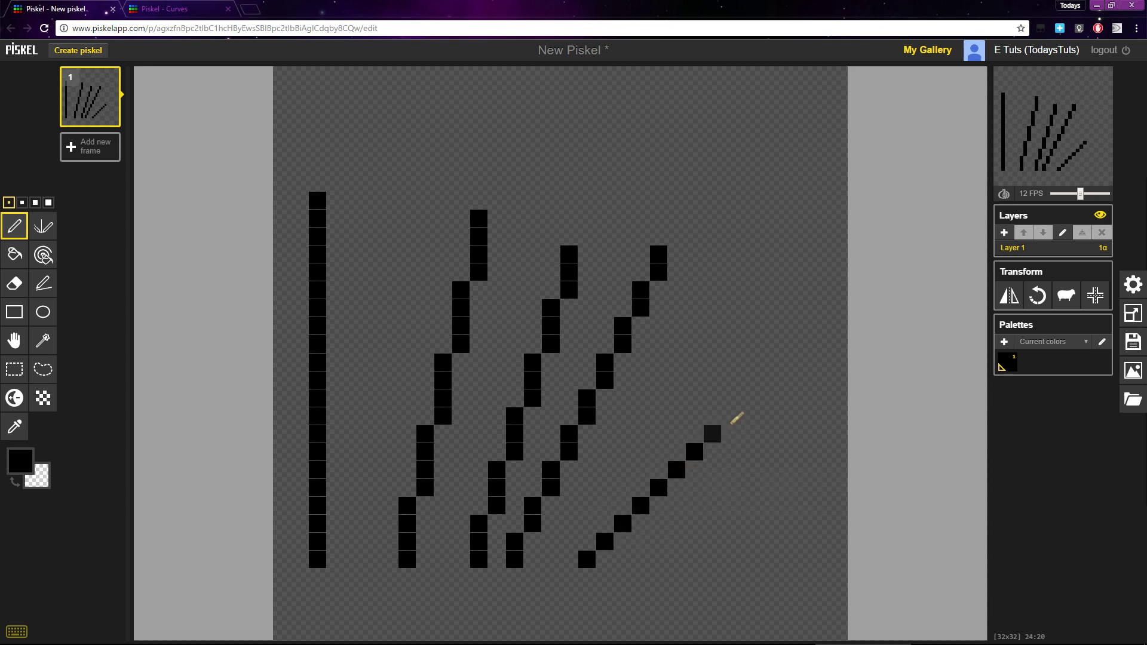
click(730, 415)
click(749, 397)
click(767, 380)
click(785, 362)
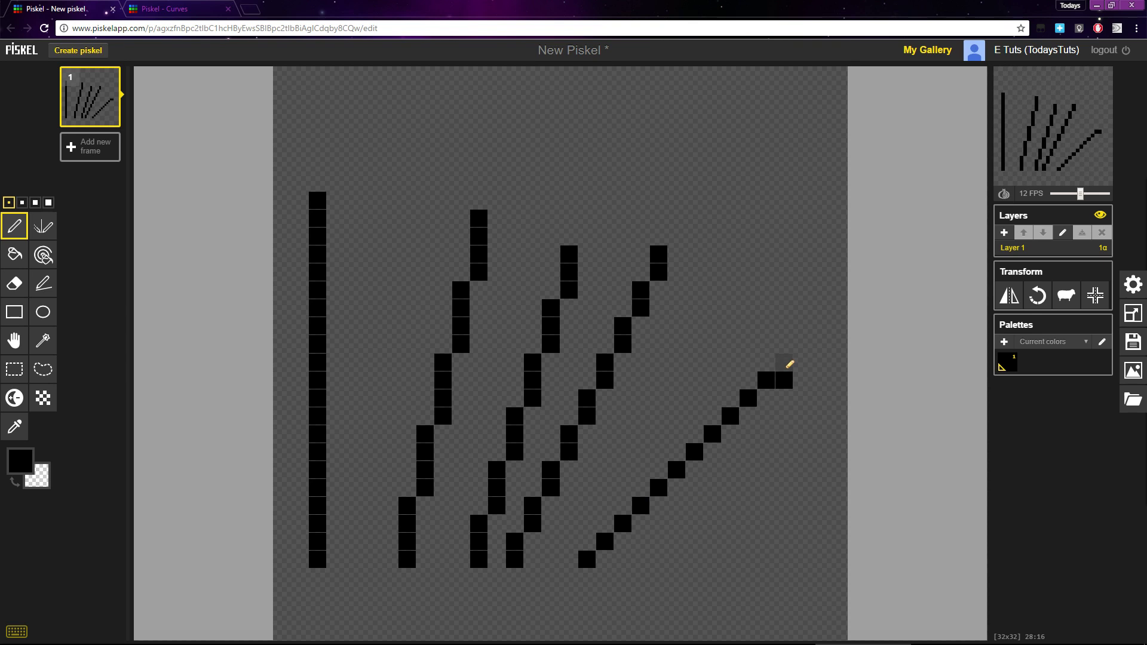
click(803, 344)
click(820, 327)
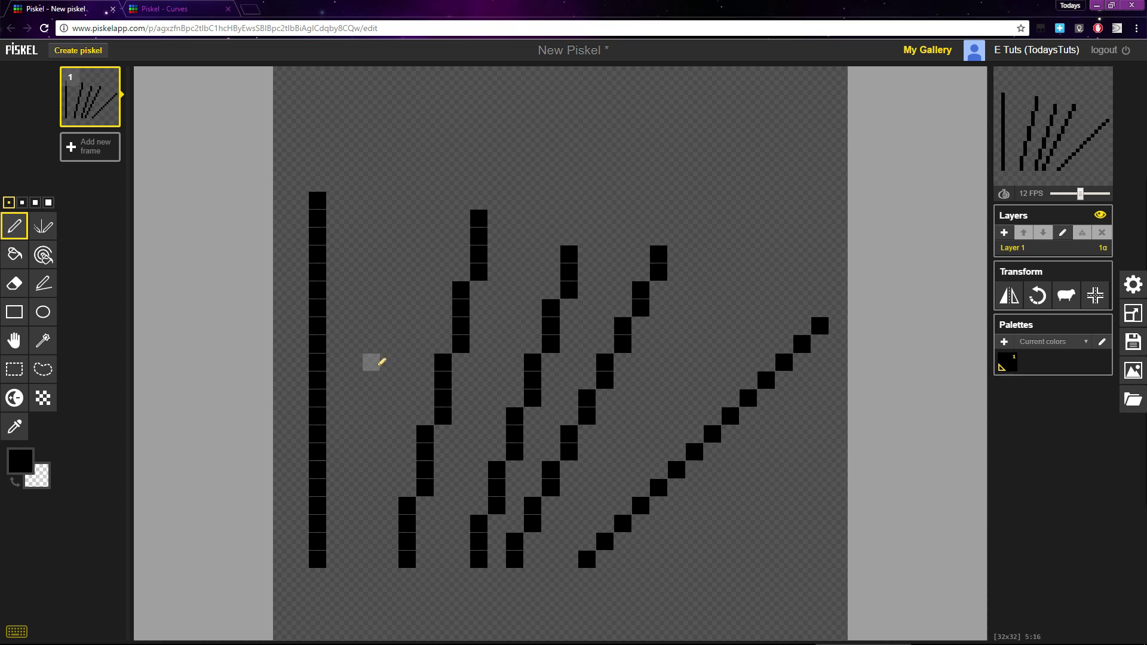
Step: Erase the tall line's upper part and draw a short vertical line with a two-pixel step
mouse_move(316, 200)
mouse_down()
mouse_move(317, 558)
mouse_move(317, 383)
mouse_move(477, 216)
mouse_move(451, 388)
mouse_move(421, 488)
mouse_move(458, 553)
mouse_move(485, 535)
mouse_move(547, 328)
mouse_move(561, 343)
mouse_move(507, 556)
mouse_move(669, 243)
mouse_move(821, 310)
mouse_move(720, 440)
mouse_move(628, 525)
mouse_move(389, 525)
mouse_up()
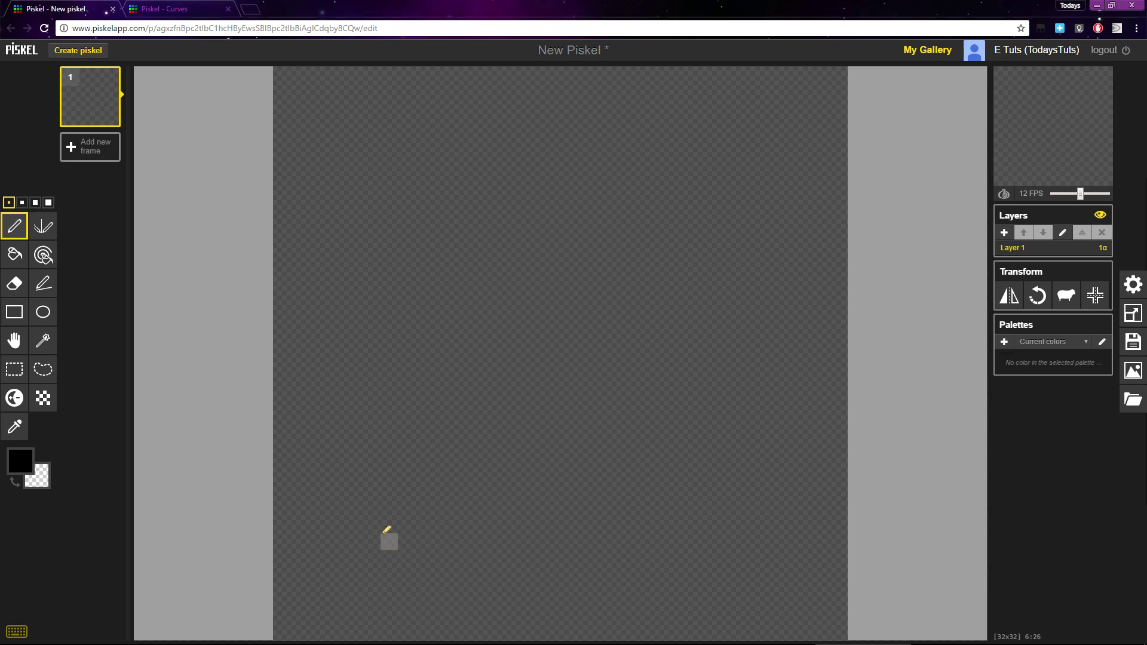
drag(335, 612, 336, 559)
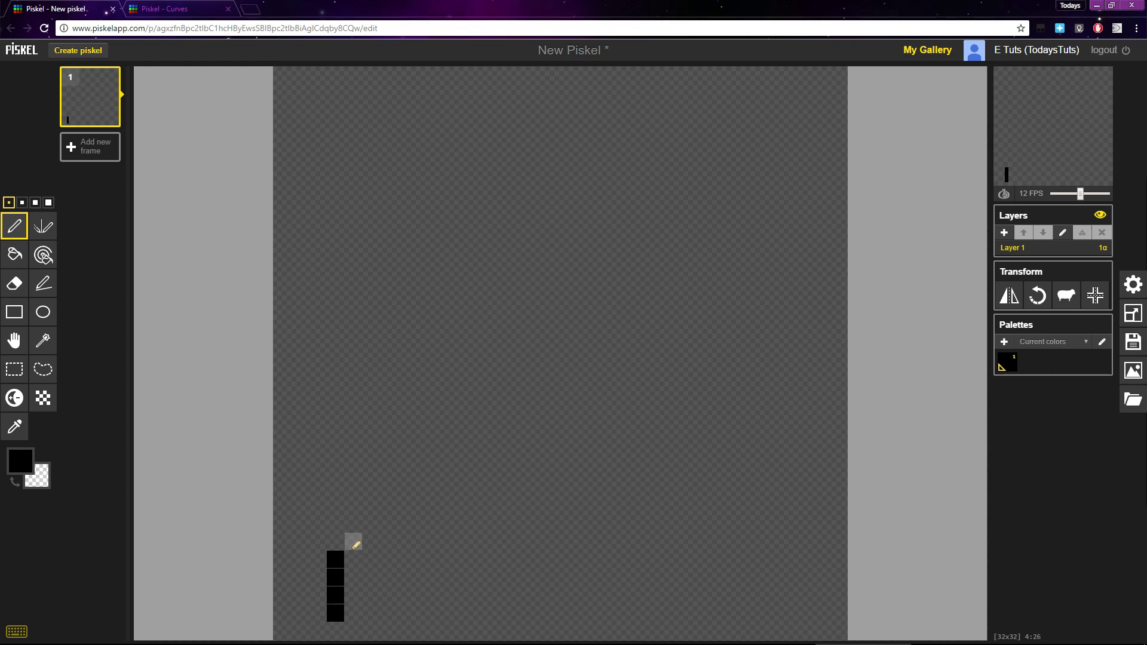
drag(356, 544, 356, 520)
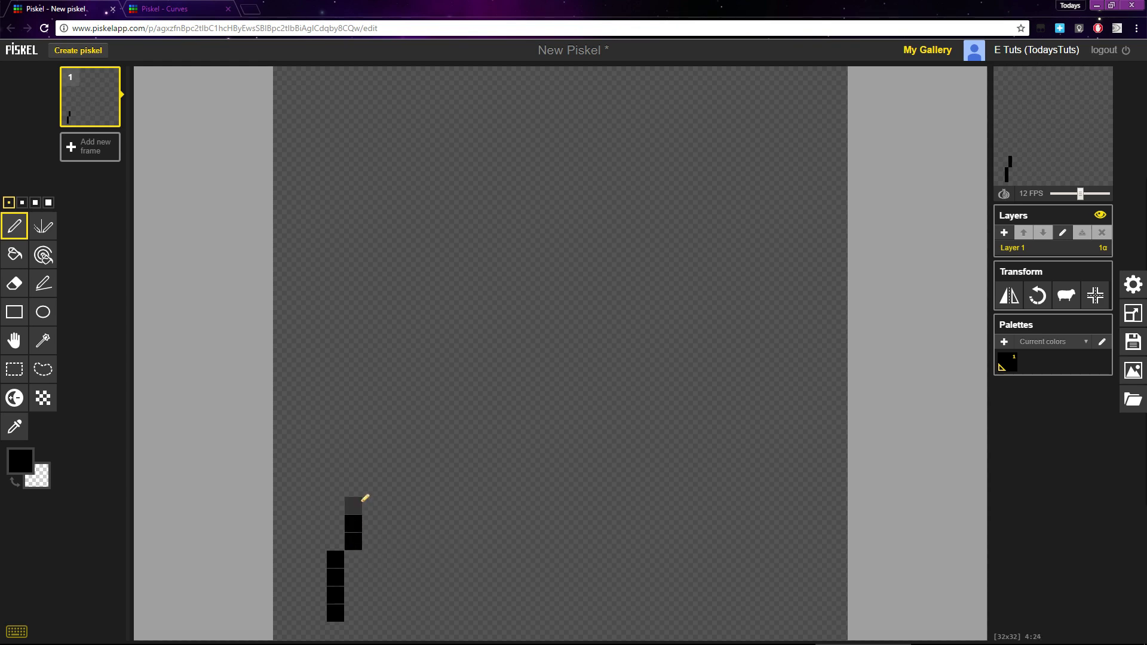
click(375, 487)
click(379, 472)
Step: Bend the line's top rightward with lengthening two- and three-pixel horizontal runs
click(396, 450)
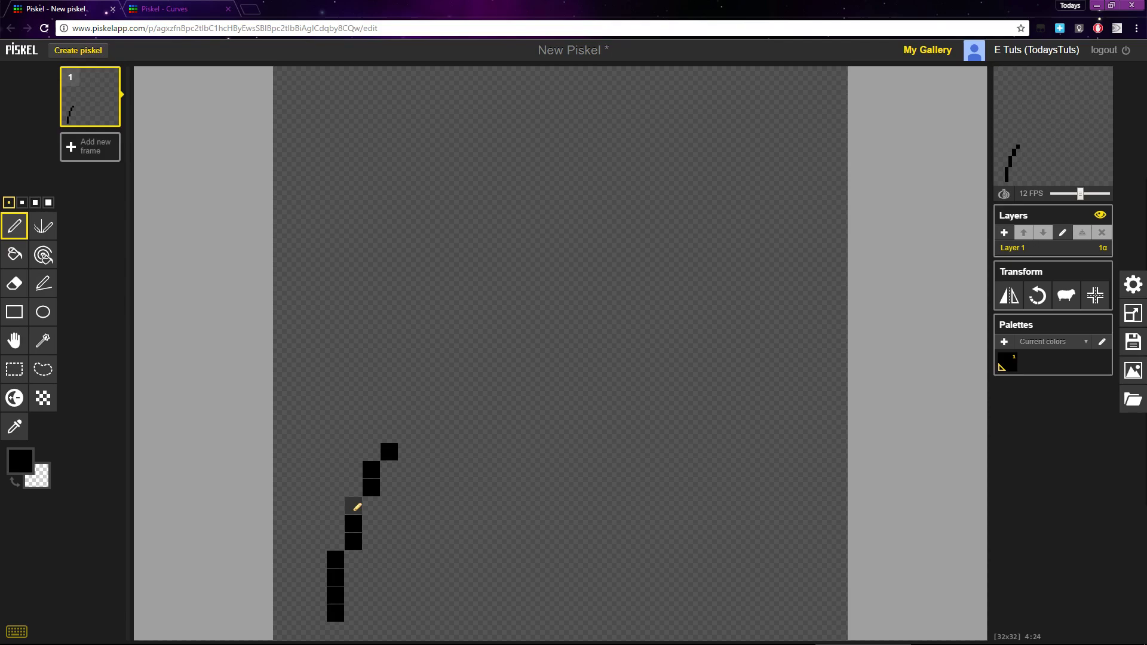
click(389, 452)
drag(407, 434, 425, 434)
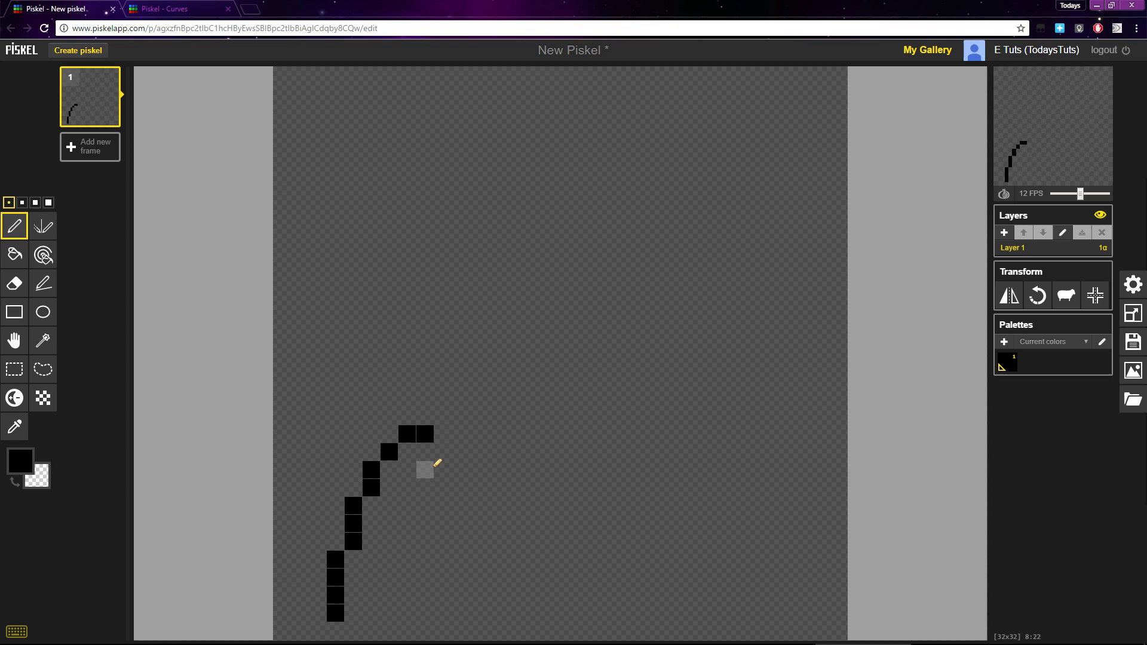
mouse_move(443, 417)
mouse_down()
mouse_move(510, 397)
mouse_move(553, 395)
mouse_up()
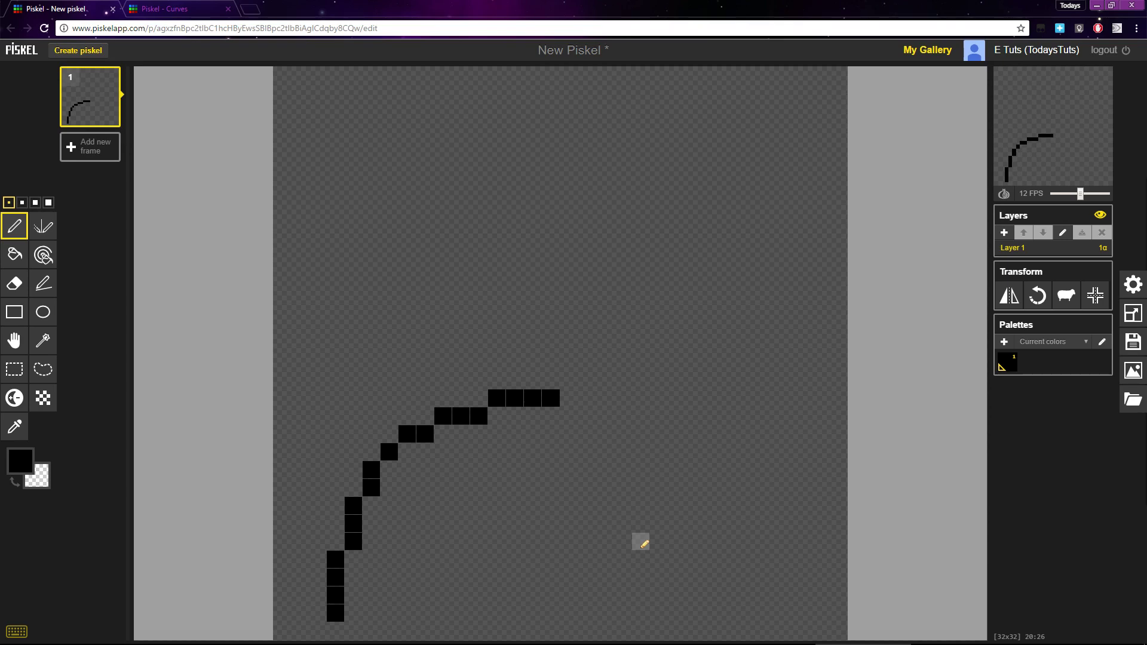
mouse_move(335, 398)
mouse_down()
mouse_move(404, 214)
mouse_move(447, 183)
mouse_move(456, 128)
mouse_move(644, 74)
mouse_up()
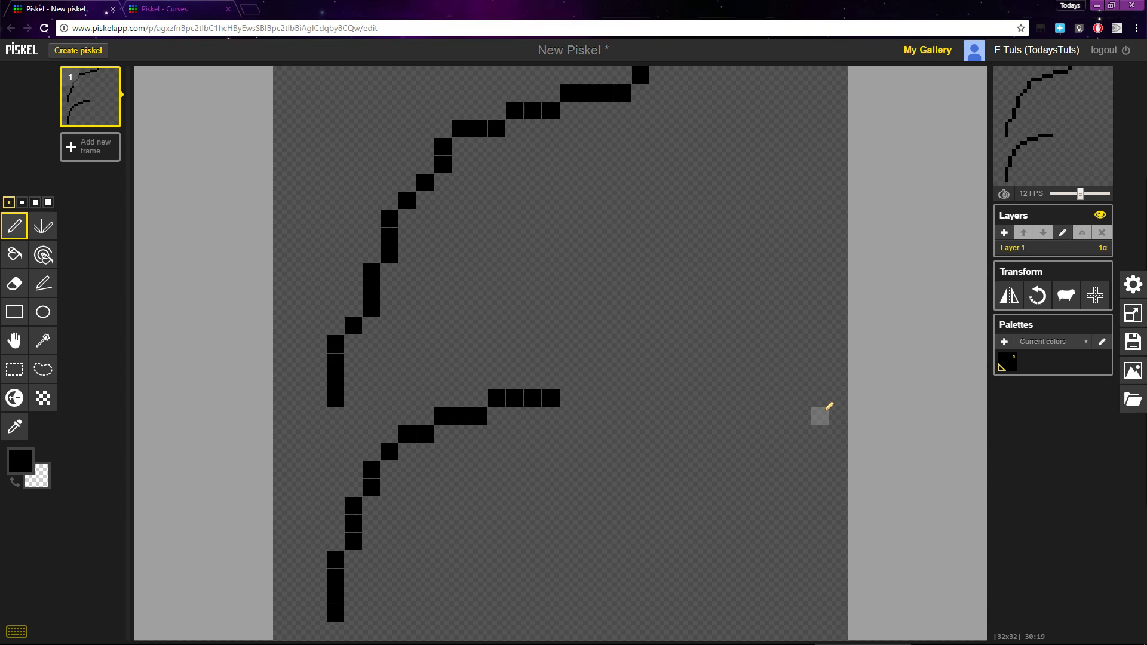
mouse_move(349, 394)
mouse_down()
mouse_move(339, 347)
mouse_move(371, 299)
mouse_move(392, 226)
mouse_move(471, 128)
mouse_move(645, 72)
mouse_up()
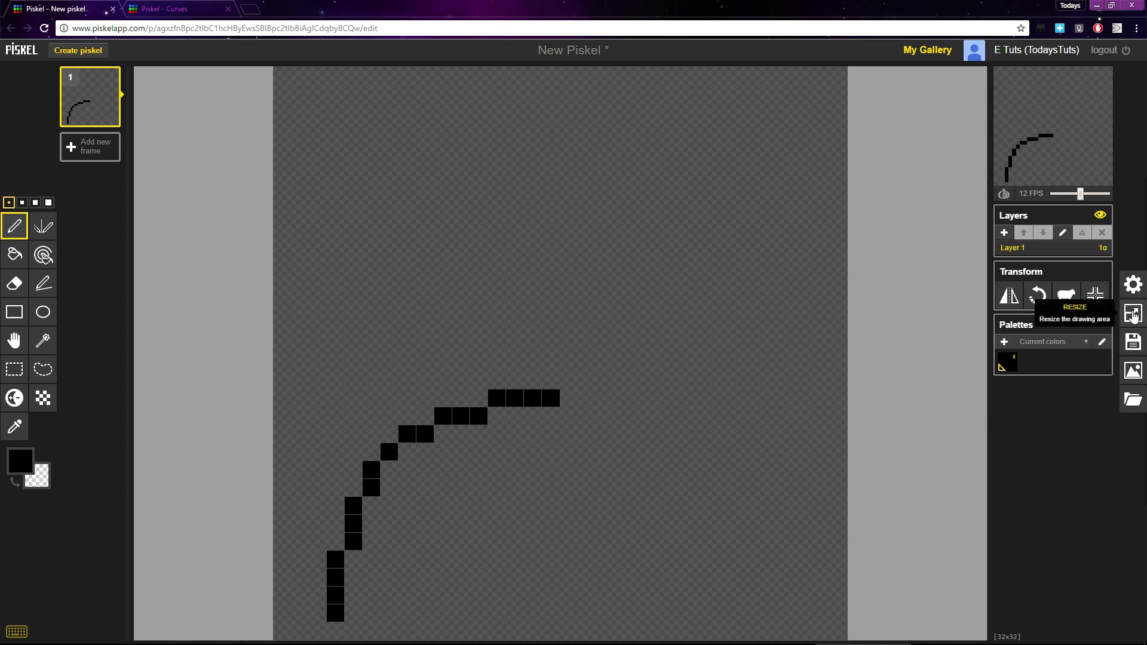
Step: Resize the canvas to 64x64 and shift the curve lower on it
click(1133, 315)
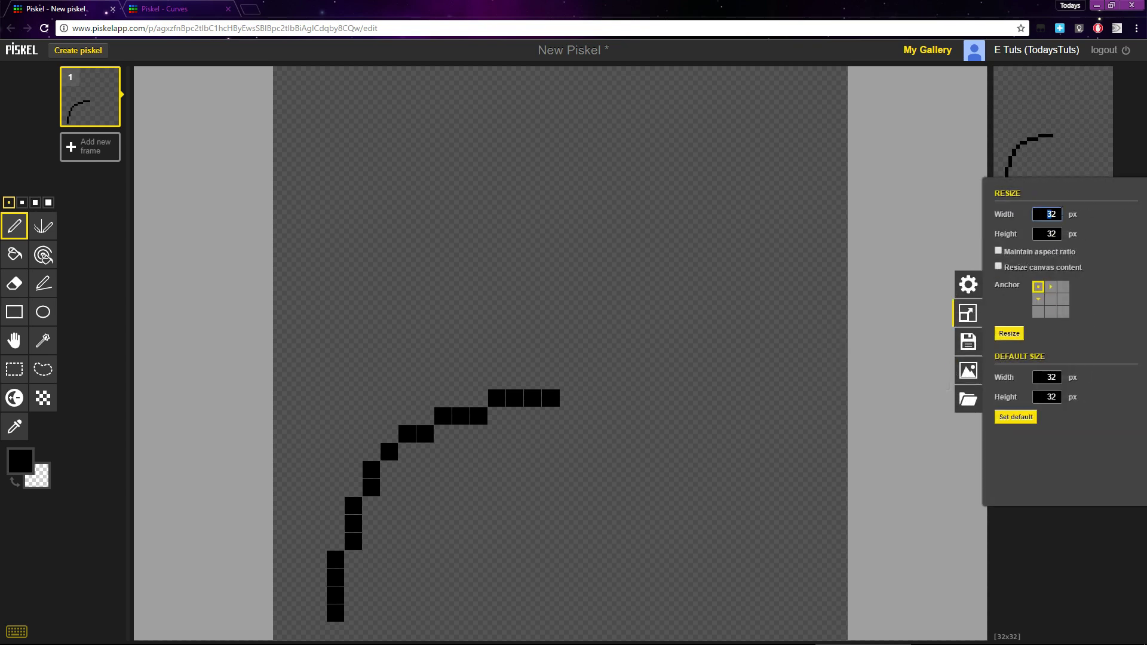
double_click(1050, 213)
key(Tab)
click(1009, 333)
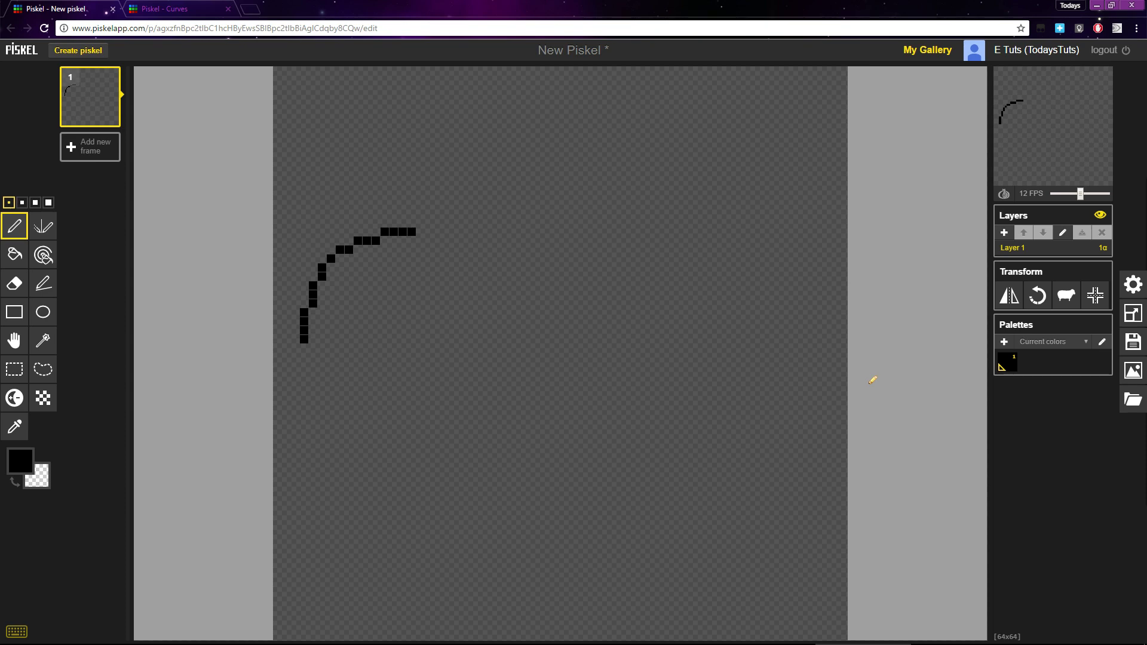
click(14, 341)
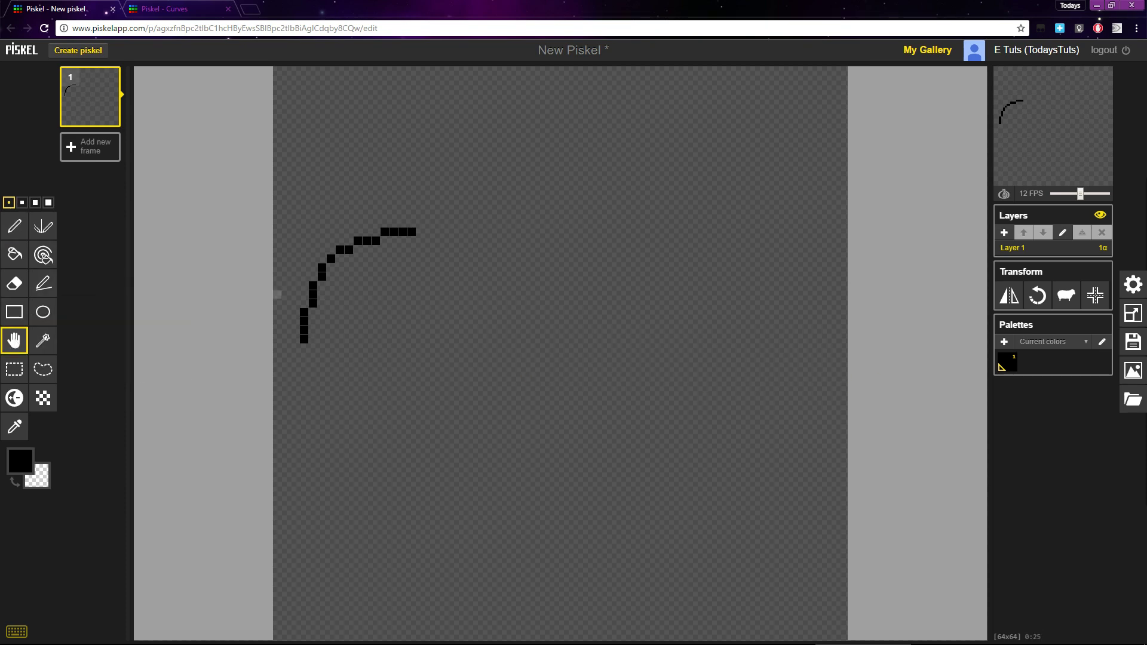
drag(321, 261, 349, 449)
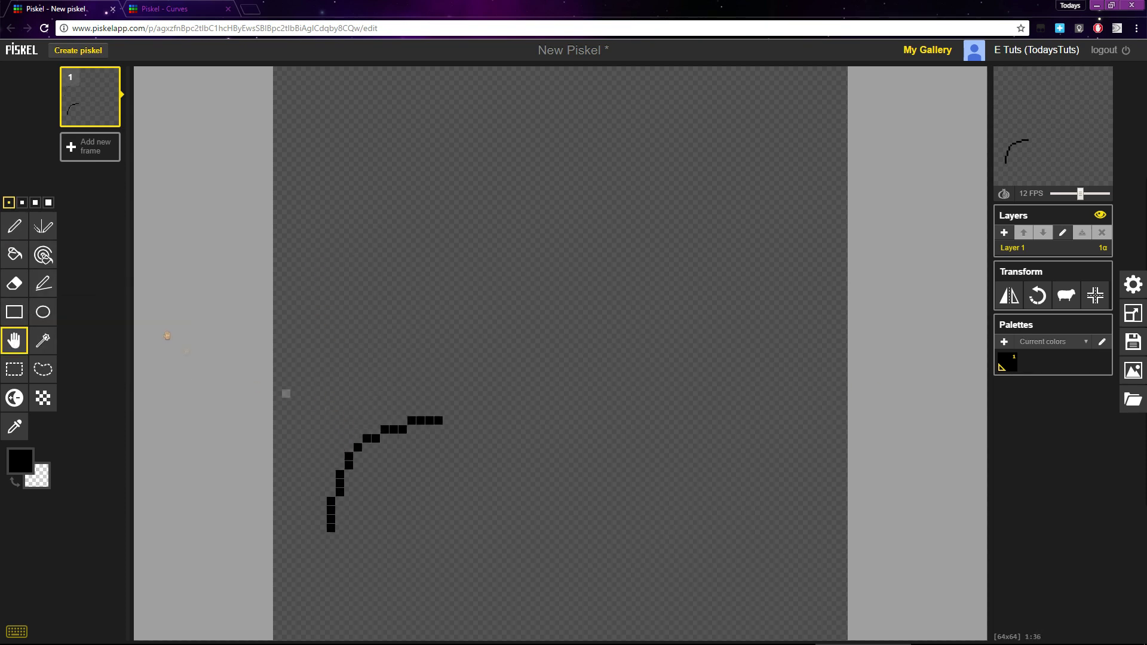
Step: Switch to the Pen in bright red and add red pixels at the curve's end
click(14, 226)
click(20, 461)
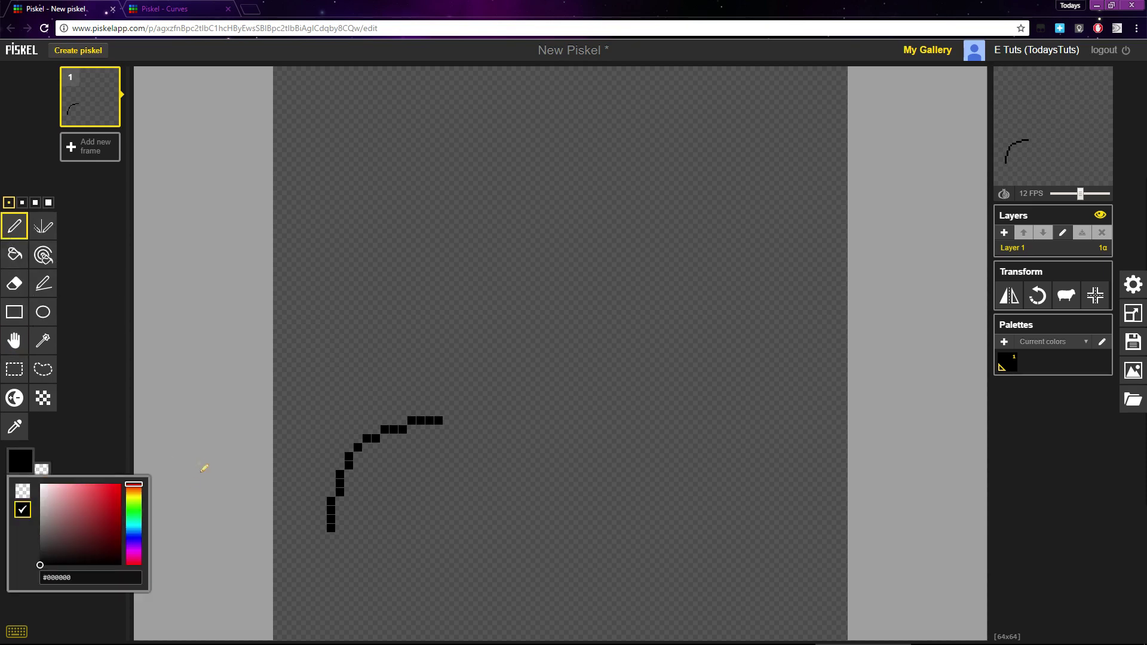
drag(96, 509, 144, 445)
click(193, 405)
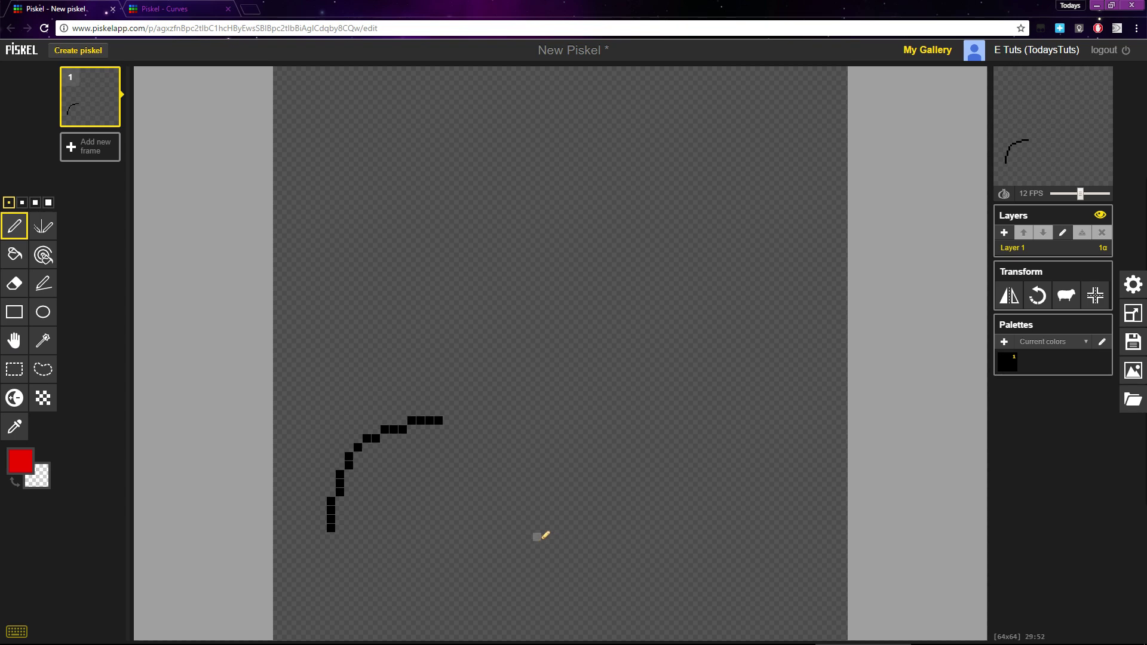
drag(447, 420, 606, 383)
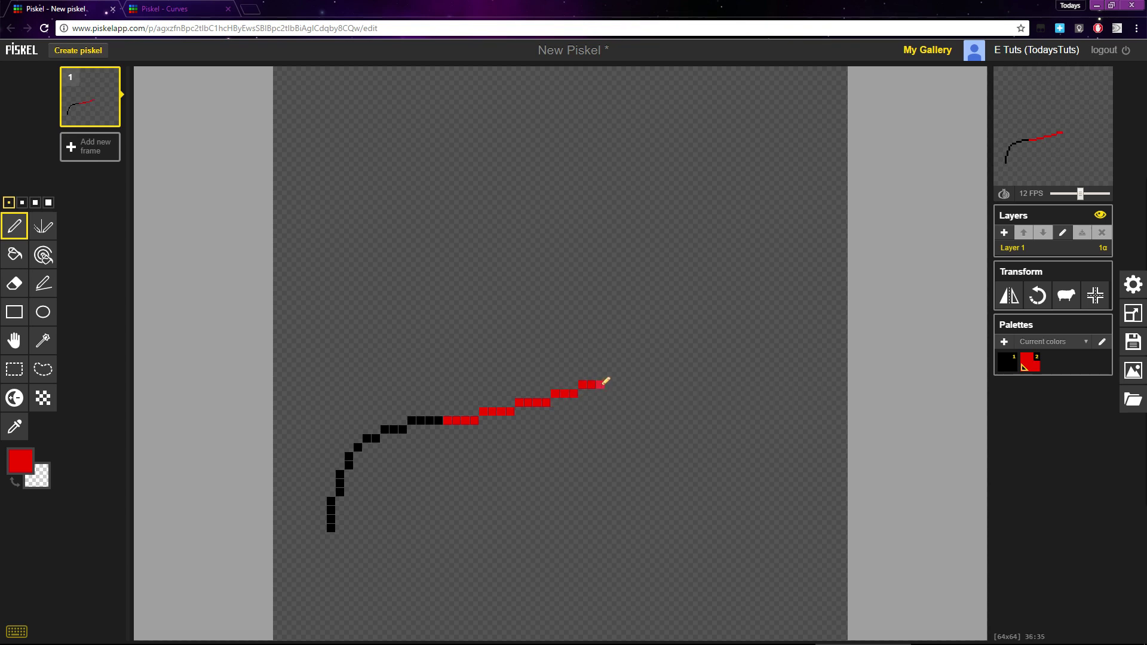
Step: Extend the red line up-right in shortening steps, beginning its upward turn
drag(605, 383, 635, 367)
click(645, 358)
click(654, 349)
click(663, 340)
click(672, 331)
click(672, 322)
click(682, 311)
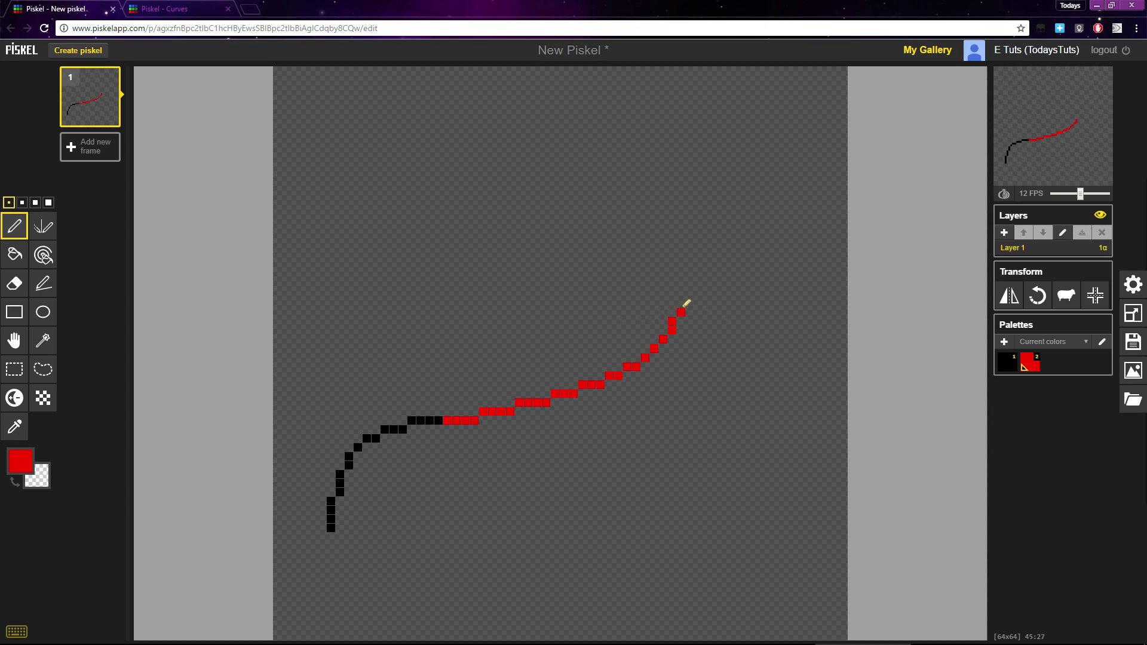
click(681, 303)
Step: Continue the red curve upward with three- and four-pixel vertical runs
click(690, 294)
click(691, 285)
click(691, 276)
click(699, 276)
click(699, 268)
click(699, 258)
click(699, 249)
click(709, 241)
click(708, 231)
Step: Finish the red curve with tall vertical runs sweeping near-vertically toward the top
click(708, 222)
click(708, 213)
click(717, 204)
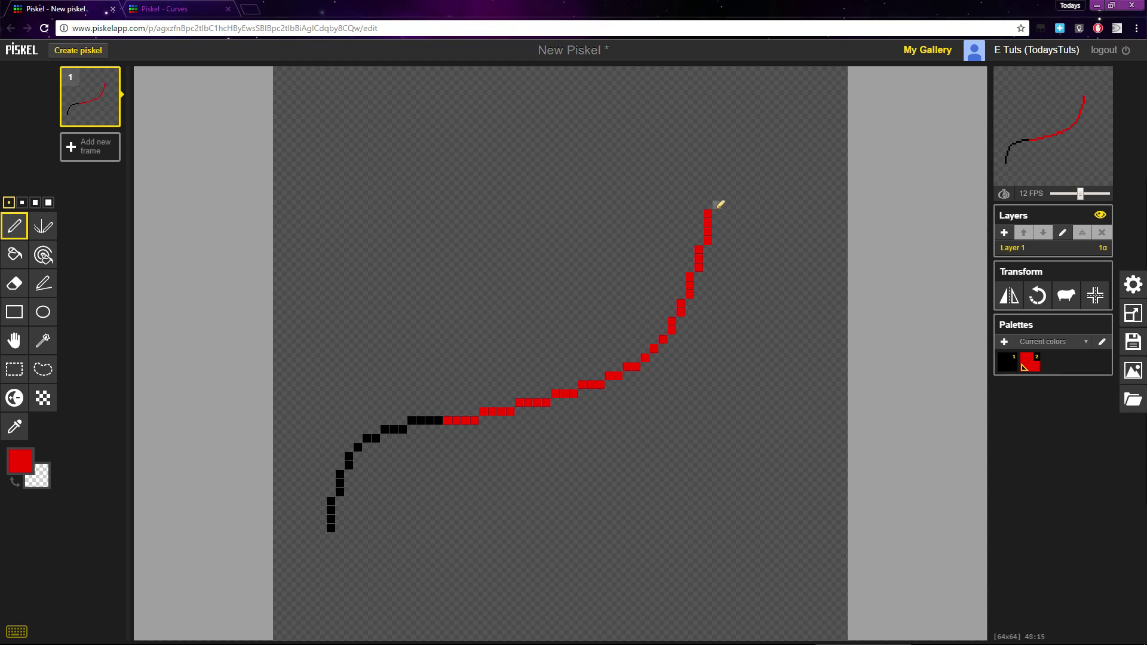
click(717, 196)
click(717, 186)
click(717, 178)
click(726, 168)
click(726, 160)
click(726, 151)
click(726, 142)
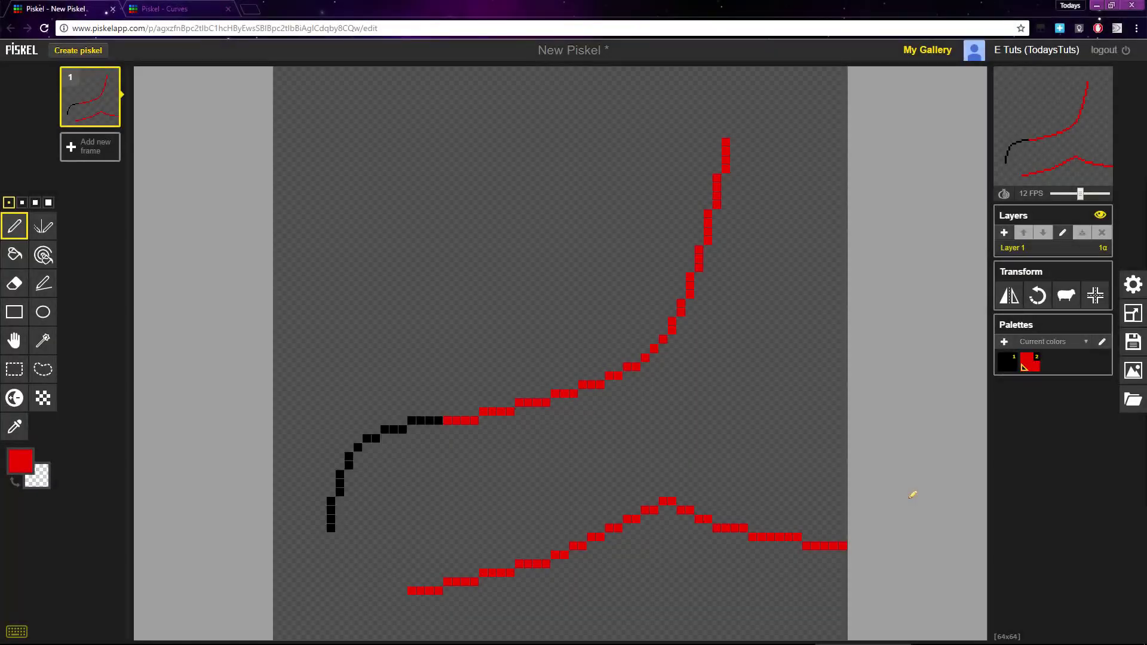
Step: Draw a red line at the upper left stepping gently up-right in two-pixel runs
drag(302, 258, 442, 220)
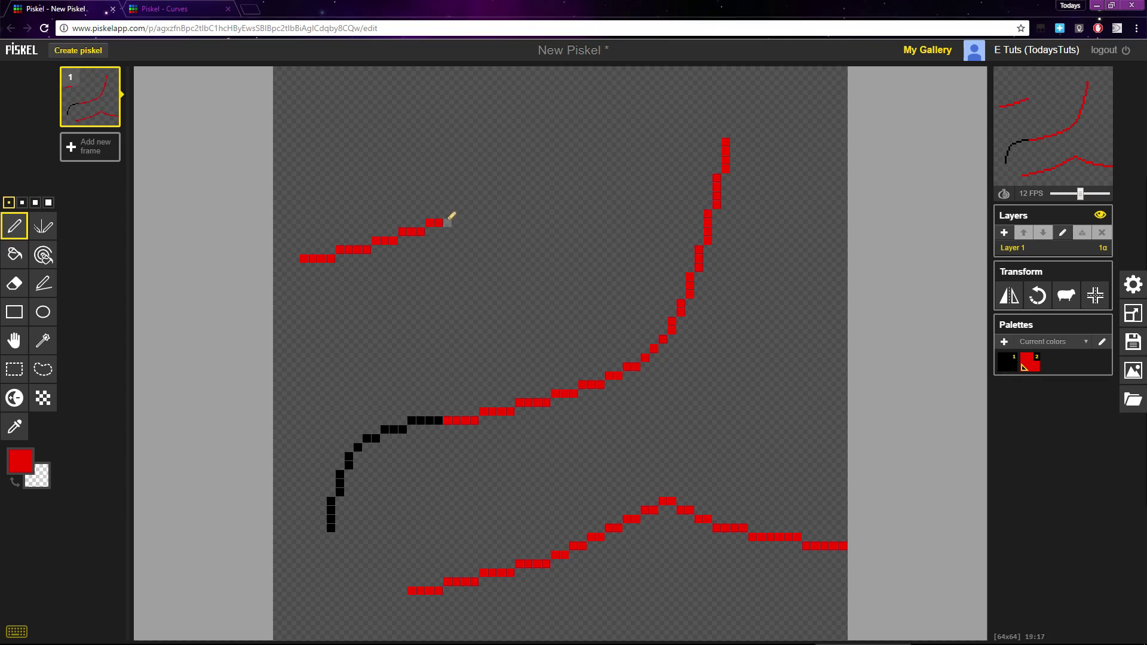
Step: Draw the upper arch's descending two- and three-pixel steps, then erase that side near the peak
click(447, 214)
drag(456, 223, 466, 222)
drag(475, 232, 593, 259)
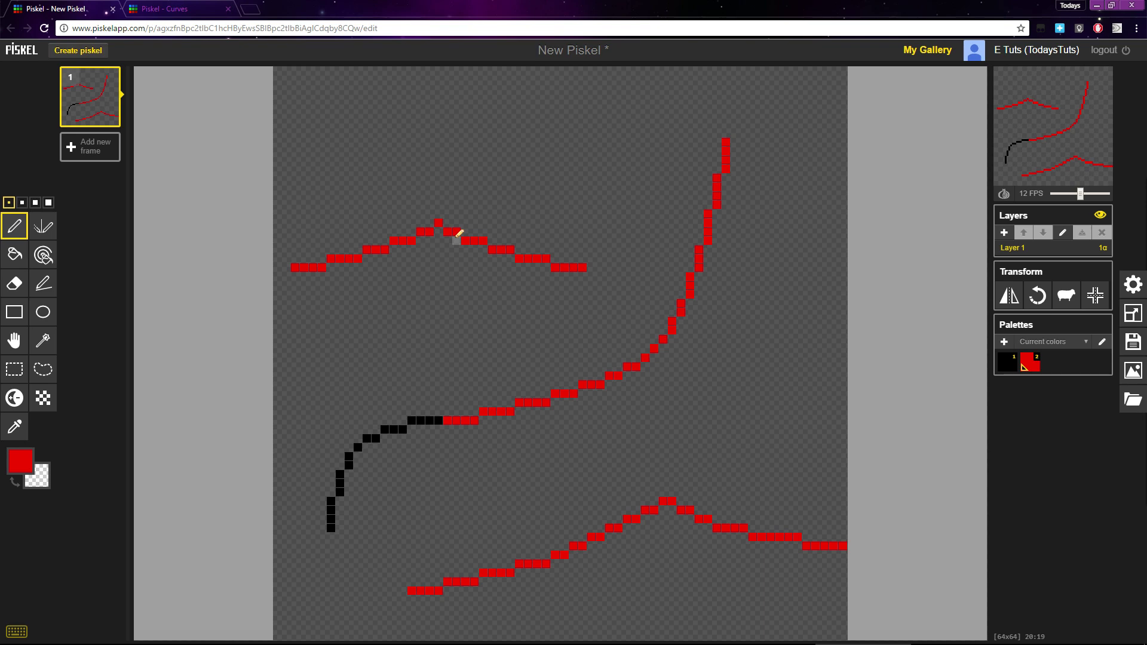
mouse_move(451, 233)
mouse_down()
mouse_move(589, 266)
mouse_move(504, 247)
mouse_move(450, 212)
mouse_move(494, 77)
mouse_up()
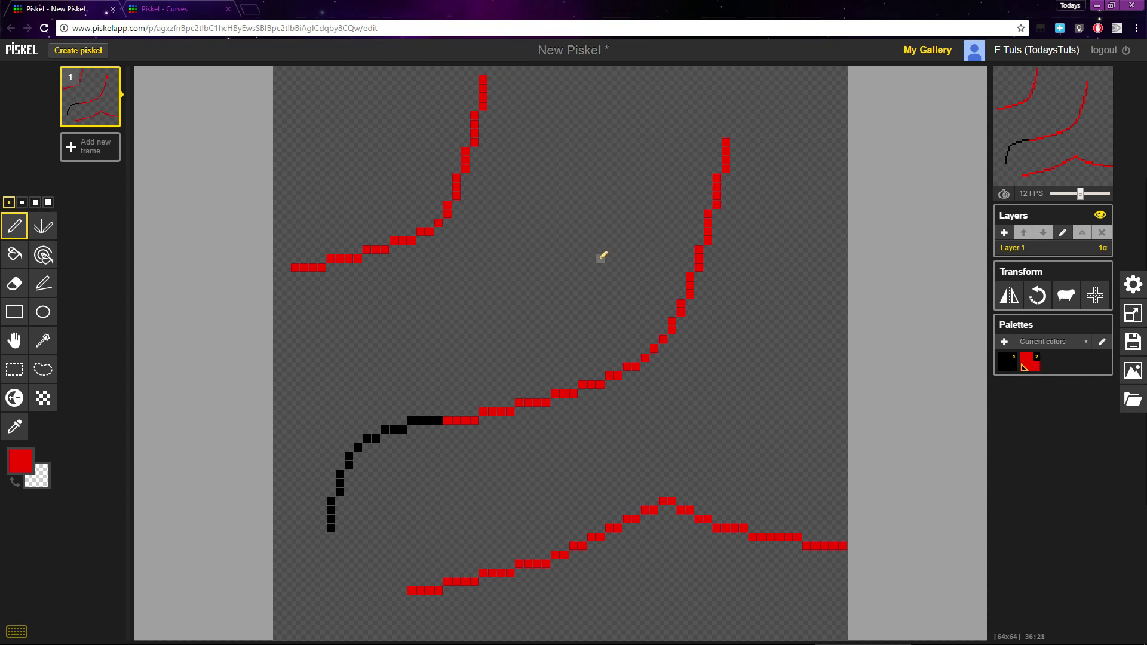